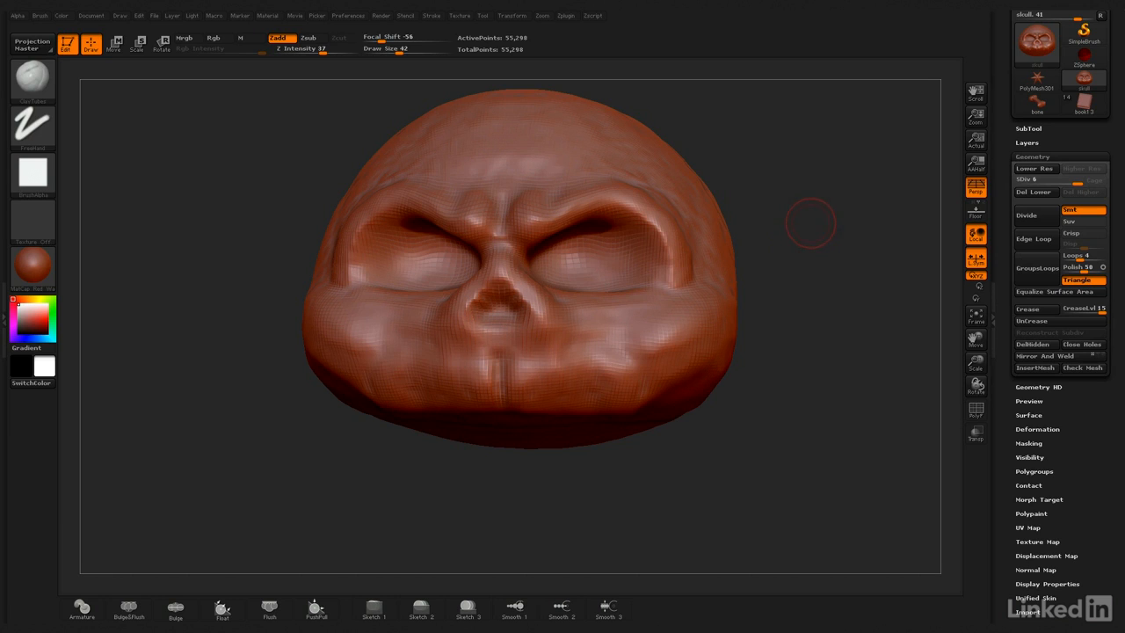
Build up the bulges at the inner ends of the brows and the outer eye-socket rims with the ClayTubes brush.
drag(808, 224, 816, 227)
mouse_move(716, 230)
alt+mouse_down()
mouse_move(702, 207)
mouse_move(737, 240)
alt+mouse_up()
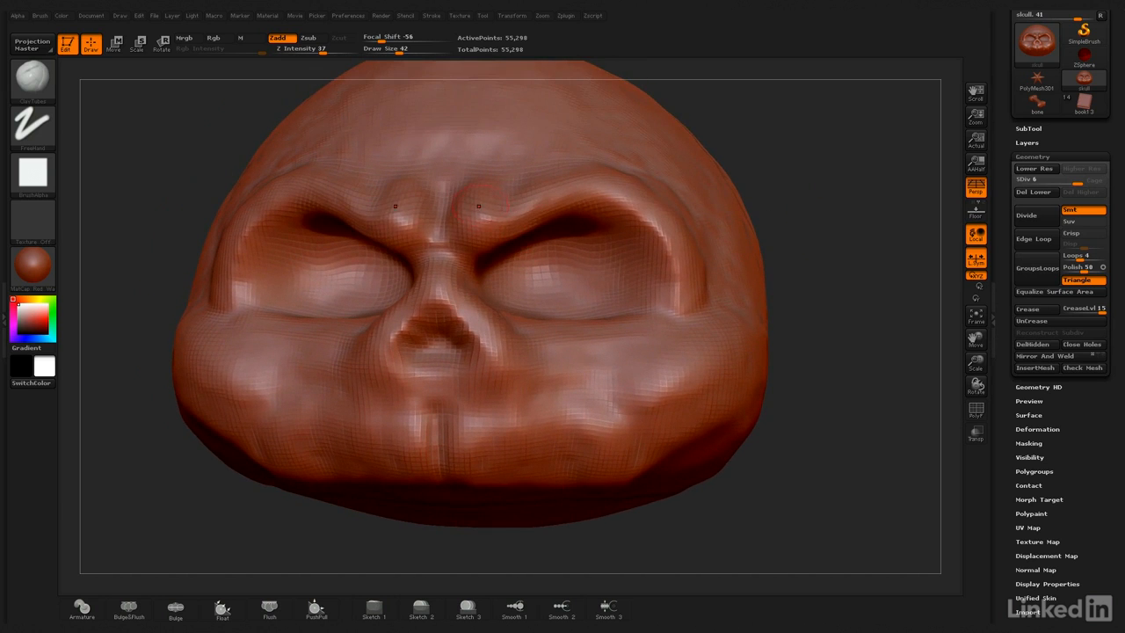
drag(496, 221, 483, 205)
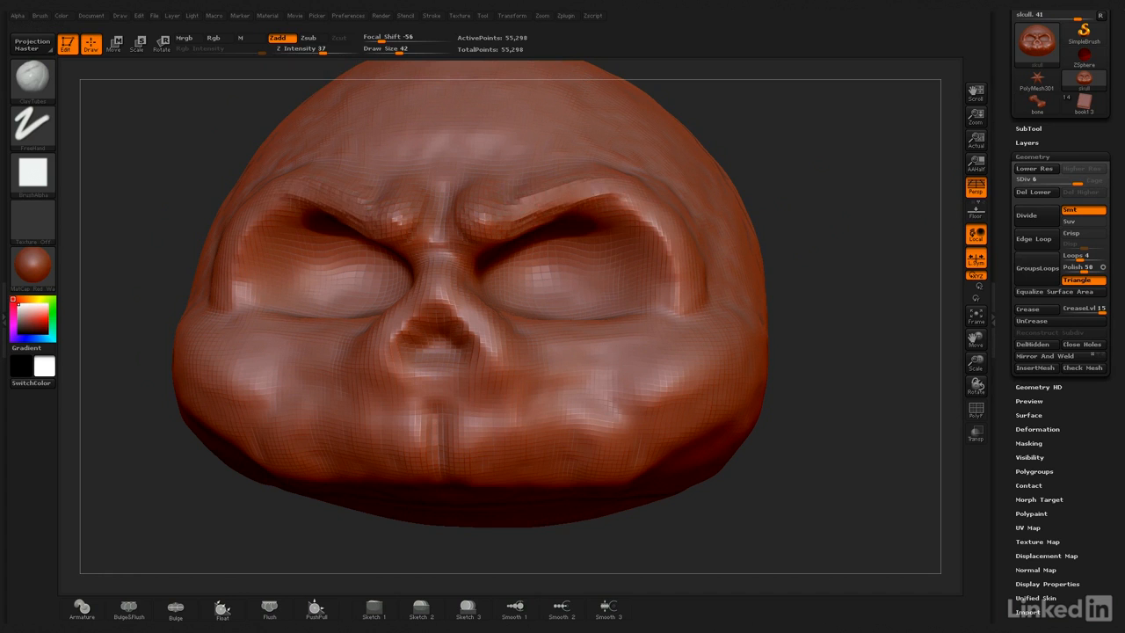
drag(629, 200, 690, 316)
Enlarge the brush to a draw size of 74 and thicken the brow ridges and the nose bridge.
key(bracketright)
key(bracketright)
mouse_move(508, 211)
mouse_down()
mouse_move(655, 225)
mouse_move(688, 306)
mouse_up()
mouse_move(436, 293)
mouse_down()
mouse_move(436, 265)
mouse_move(440, 308)
mouse_up()
Build up the cheekbones below the eye sockets, from beside the nose out to the sides of the face.
mouse_move(495, 344)
mouse_down()
mouse_move(450, 383)
mouse_move(652, 331)
mouse_move(716, 386)
mouse_up()
drag(834, 440, 703, 422)
mouse_move(677, 378)
mouse_down()
mouse_move(753, 348)
mouse_move(759, 378)
mouse_move(730, 387)
mouse_move(742, 404)
mouse_move(765, 372)
mouse_move(720, 353)
mouse_move(756, 371)
mouse_move(703, 376)
mouse_move(672, 329)
mouse_move(687, 352)
mouse_up()
drag(700, 292, 670, 323)
drag(634, 362, 604, 362)
mouse_move(690, 351)
mouse_down()
mouse_move(763, 362)
mouse_move(698, 384)
mouse_up()
drag(738, 340, 766, 386)
drag(680, 392, 743, 401)
mouse_move(690, 414)
mouse_down()
mouse_move(757, 409)
mouse_move(766, 397)
mouse_up()
mouse_move(666, 391)
mouse_down()
mouse_move(703, 418)
mouse_move(678, 429)
mouse_up()
mouse_move(687, 372)
mouse_down()
mouse_move(616, 387)
mouse_move(531, 374)
mouse_move(543, 384)
mouse_move(470, 399)
mouse_move(563, 411)
mouse_up()
Add volume across the upper jaw below the nose opening.
mouse_move(901, 488)
mouse_down()
mouse_move(878, 482)
mouse_move(896, 477)
mouse_up()
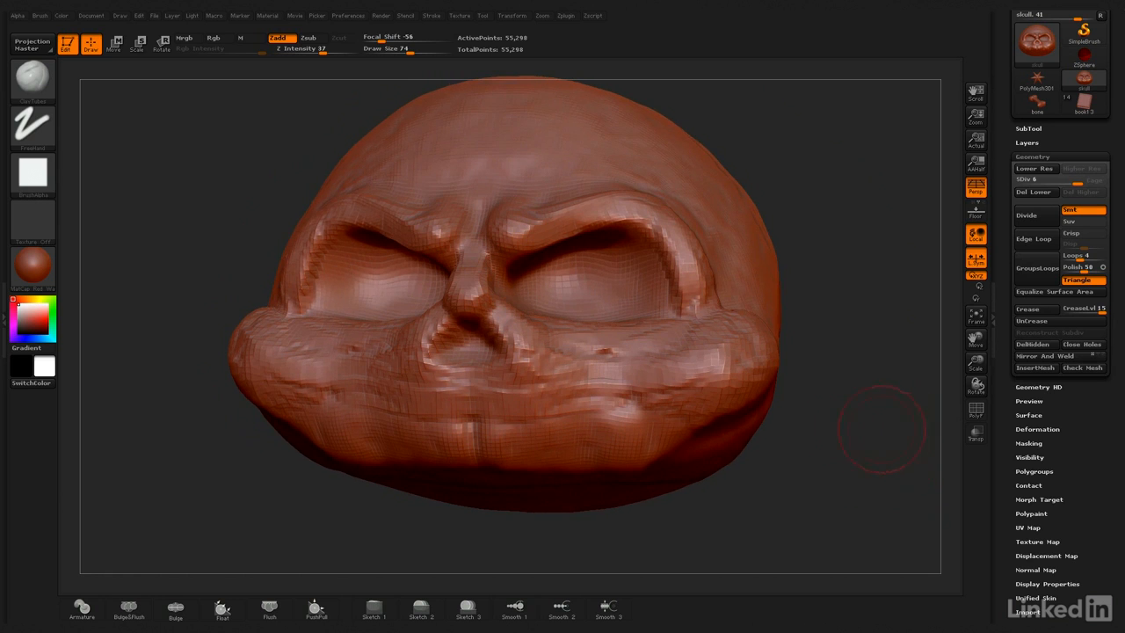
drag(814, 435, 565, 424)
mouse_move(517, 396)
mouse_down()
mouse_move(517, 428)
mouse_move(543, 397)
mouse_move(569, 421)
mouse_move(608, 400)
mouse_move(648, 413)
mouse_move(549, 413)
mouse_move(502, 428)
mouse_move(479, 391)
mouse_move(488, 385)
mouse_move(474, 422)
mouse_move(555, 411)
mouse_move(542, 415)
mouse_move(588, 432)
mouse_move(632, 397)
mouse_up()
mouse_move(529, 383)
mouse_down()
mouse_move(520, 426)
mouse_move(559, 423)
mouse_move(543, 422)
mouse_up()
mouse_move(494, 395)
mouse_down()
mouse_move(492, 427)
mouse_move(494, 378)
mouse_move(482, 424)
mouse_move(451, 427)
mouse_move(538, 411)
mouse_move(597, 425)
mouse_move(629, 416)
mouse_move(597, 439)
mouse_move(620, 421)
mouse_up()
Add clay strokes to raise the forehead above the brows.
mouse_move(892, 426)
mouse_down()
mouse_move(848, 427)
mouse_move(853, 457)
mouse_move(848, 448)
mouse_up()
mouse_move(838, 360)
alt+mouse_down()
mouse_move(849, 400)
mouse_move(826, 362)
mouse_move(841, 430)
alt+mouse_up()
drag(841, 387, 856, 427)
mouse_move(590, 199)
mouse_down()
mouse_move(527, 193)
mouse_move(571, 169)
mouse_move(620, 171)
mouse_up()
mouse_move(806, 179)
alt+mouse_down()
mouse_move(828, 213)
mouse_move(821, 162)
mouse_move(824, 277)
alt+mouse_up()
mouse_move(550, 214)
mouse_down()
mouse_move(590, 225)
mouse_move(583, 255)
mouse_move(587, 193)
mouse_move(581, 253)
mouse_move(575, 235)
mouse_move(562, 249)
mouse_up()
drag(791, 255, 777, 307)
mouse_move(578, 212)
mouse_down()
mouse_move(562, 249)
mouse_move(573, 199)
mouse_move(543, 232)
mouse_move(578, 198)
mouse_move(562, 237)
mouse_move(569, 210)
mouse_move(579, 225)
mouse_move(555, 217)
mouse_up()
Bulk out the temples and the sides of the cranium with broad clay strokes.
drag(826, 273, 773, 241)
drag(606, 235, 685, 282)
mouse_move(686, 246)
mouse_down()
mouse_move(615, 303)
mouse_move(703, 272)
mouse_up()
drag(826, 351, 821, 290)
drag(607, 298, 650, 281)
drag(641, 263, 716, 325)
drag(843, 325, 764, 351)
drag(721, 266, 785, 246)
drag(716, 280, 825, 264)
mouse_move(826, 264)
mouse_down()
mouse_move(743, 303)
mouse_move(834, 299)
mouse_move(828, 352)
mouse_move(765, 351)
mouse_up()
drag(835, 309, 703, 375)
drag(761, 289, 681, 374)
drag(786, 336, 651, 387)
Layer clay strokes across the top and upper back of the cranium.
mouse_move(571, 286)
mouse_down()
mouse_move(487, 326)
mouse_move(189, 424)
mouse_up()
mouse_move(602, 292)
mouse_down()
mouse_move(558, 353)
mouse_move(450, 414)
mouse_up()
drag(509, 296, 479, 332)
mouse_move(672, 303)
mouse_down()
mouse_move(518, 356)
mouse_move(571, 359)
mouse_up()
mouse_move(791, 298)
mouse_down()
mouse_move(914, 316)
mouse_move(813, 310)
mouse_move(861, 351)
mouse_move(795, 374)
mouse_up()
mouse_move(603, 284)
mouse_down()
mouse_move(538, 317)
mouse_move(505, 307)
mouse_up()
drag(589, 303, 510, 323)
drag(562, 282, 505, 305)
drag(580, 312, 507, 333)
drag(795, 397, 584, 373)
Fill out the crown with strokes running from the forehead towards the temples.
alt+drag(707, 228, 652, 257)
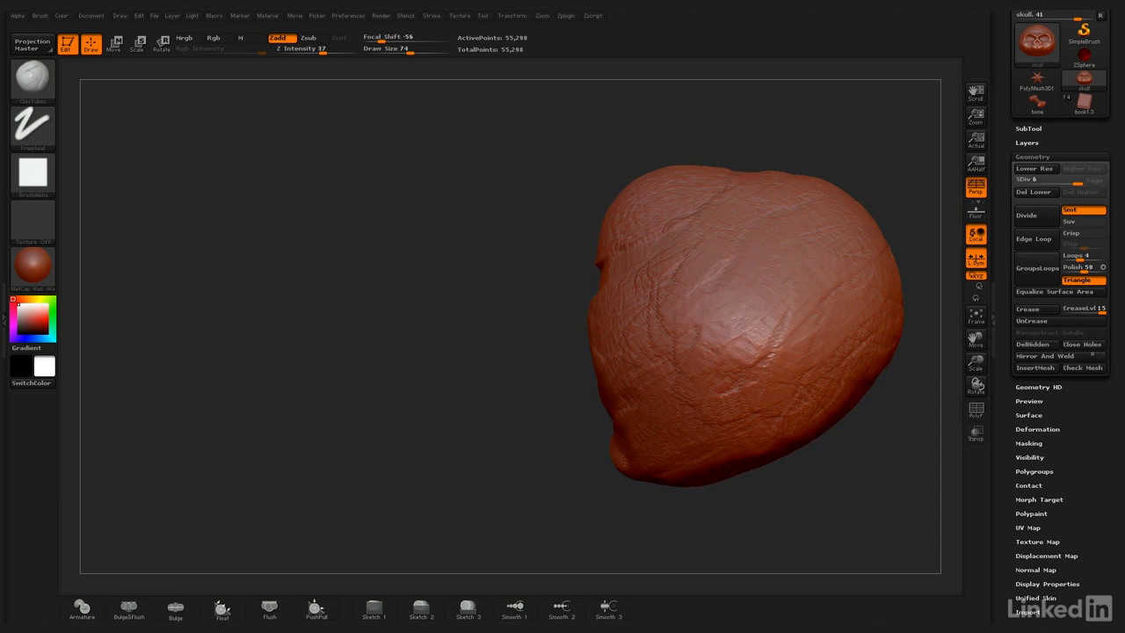
alt+drag(742, 193, 675, 244)
alt+drag(757, 186, 666, 274)
drag(534, 322, 528, 284)
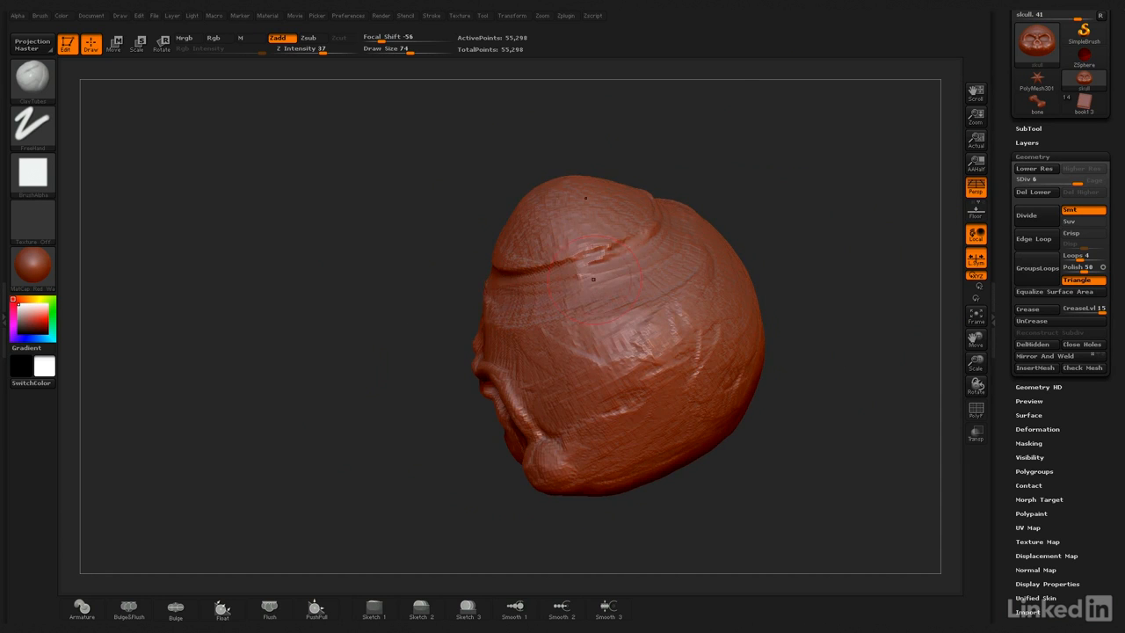
drag(598, 268, 545, 280)
drag(369, 369, 457, 395)
mouse_move(439, 230)
mouse_down()
mouse_move(519, 274)
mouse_move(570, 272)
mouse_up()
drag(463, 214, 531, 271)
drag(755, 264, 703, 281)
mouse_move(413, 286)
mouse_down()
mouse_move(538, 251)
mouse_move(506, 255)
mouse_up()
mouse_move(747, 264)
mouse_down()
mouse_move(729, 277)
mouse_move(686, 273)
mouse_move(519, 369)
mouse_up()
mouse_move(625, 325)
mouse_down()
mouse_move(567, 369)
mouse_move(581, 378)
mouse_up()
drag(650, 361, 590, 385)
Cover the side of the cranium behind the face with overlapping clay strokes to round it out.
mouse_move(681, 346)
mouse_down()
mouse_move(615, 394)
mouse_move(631, 383)
mouse_up()
drag(678, 301, 595, 360)
drag(620, 323, 594, 346)
drag(666, 376, 638, 401)
drag(652, 327, 620, 378)
drag(667, 329, 619, 386)
drag(706, 362, 636, 414)
drag(701, 347, 614, 378)
drag(685, 304, 606, 337)
drag(694, 327, 629, 383)
drag(716, 350, 652, 401)
drag(717, 390, 641, 430)
drag(710, 420, 634, 443)
drag(722, 378, 634, 408)
drag(710, 362, 633, 394)
drag(715, 381, 633, 443)
mouse_move(659, 369)
mouse_down()
mouse_move(598, 408)
mouse_move(583, 374)
mouse_up()
drag(619, 346, 569, 367)
drag(673, 288, 587, 311)
drag(626, 316, 573, 332)
Round out the rear side of the cranium with further overlapping strokes.
mouse_move(825, 387)
mouse_down()
mouse_move(822, 413)
mouse_move(856, 264)
mouse_move(771, 283)
mouse_up()
drag(606, 287, 555, 359)
drag(618, 260, 568, 329)
drag(608, 259, 543, 335)
mouse_move(613, 304)
mouse_down()
mouse_move(530, 344)
mouse_move(566, 342)
mouse_up()
drag(629, 290, 587, 352)
drag(638, 320, 592, 391)
drag(645, 350, 591, 408)
mouse_move(587, 334)
mouse_down()
mouse_move(520, 375)
mouse_move(554, 387)
mouse_up()
mouse_move(625, 354)
mouse_down()
mouse_move(566, 392)
mouse_move(577, 408)
mouse_up()
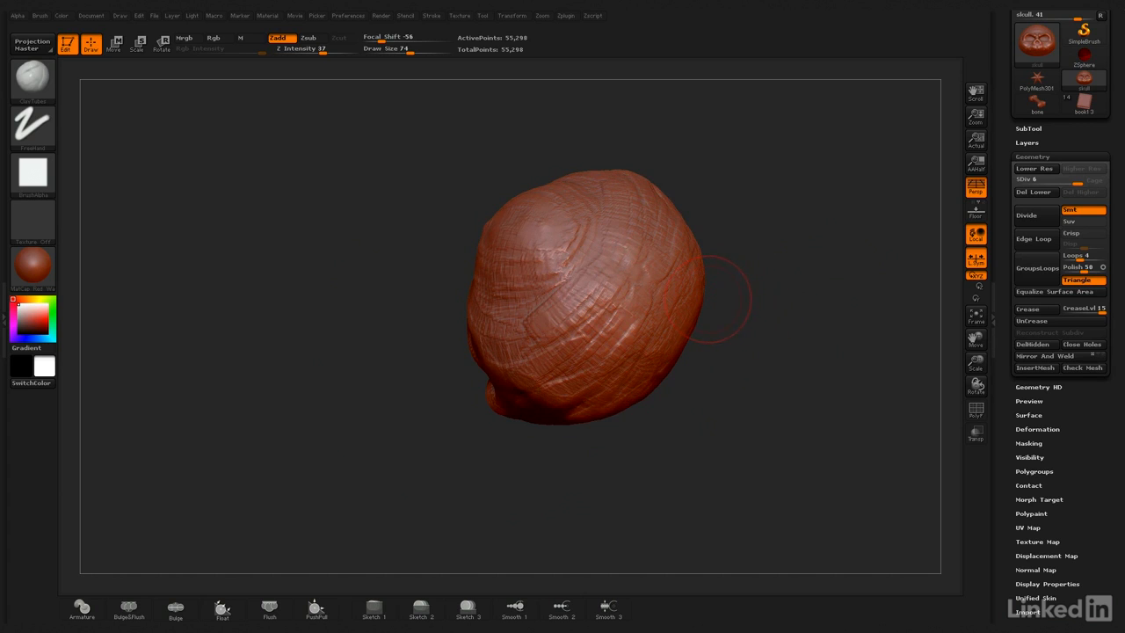
Add clay to the back of the skull, working down towards its base.
mouse_move(795, 310)
mouse_down()
mouse_move(775, 319)
mouse_move(773, 356)
mouse_up()
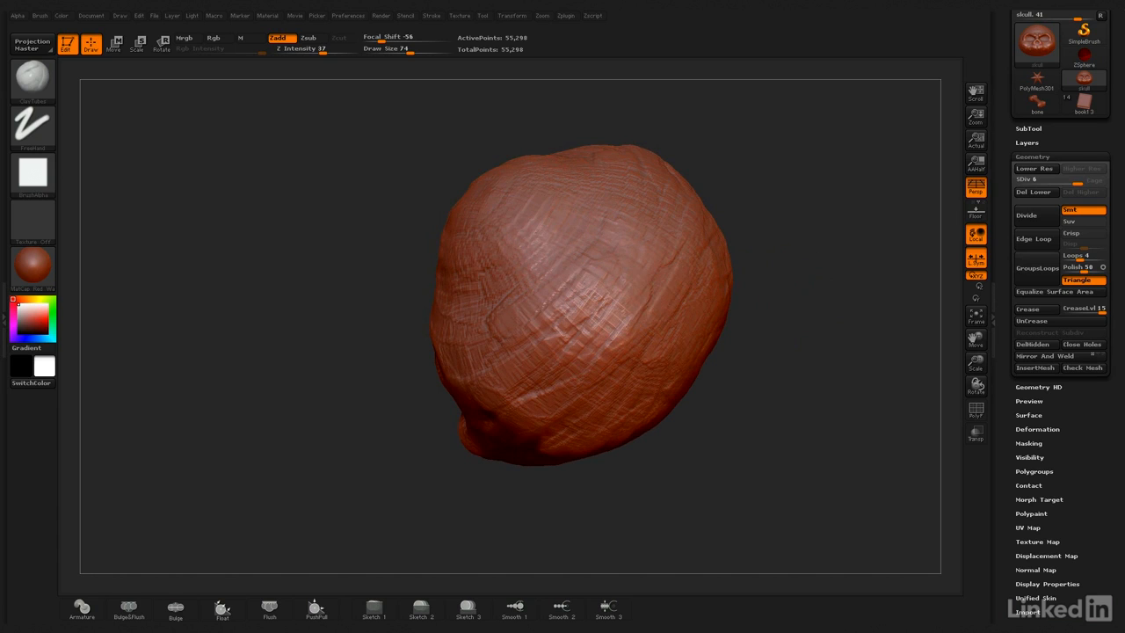
mouse_move(661, 279)
mouse_down()
mouse_move(613, 347)
mouse_move(641, 356)
mouse_move(653, 344)
mouse_up()
mouse_move(703, 301)
mouse_down()
mouse_move(674, 342)
mouse_move(743, 372)
mouse_up()
drag(651, 253, 571, 288)
mouse_move(642, 281)
mouse_down()
mouse_move(575, 302)
mouse_move(585, 332)
mouse_up()
mouse_move(655, 334)
mouse_down()
mouse_move(570, 355)
mouse_move(547, 348)
mouse_move(580, 362)
mouse_up()
mouse_move(677, 378)
mouse_down()
mouse_move(576, 390)
mouse_move(576, 420)
mouse_move(536, 427)
mouse_up()
drag(604, 423, 542, 413)
Build up the lower edge of the skull behind the cheekbone.
drag(791, 457, 834, 369)
mouse_move(647, 435)
mouse_down()
mouse_move(554, 464)
mouse_move(524, 402)
mouse_move(479, 439)
mouse_up()
drag(543, 461, 474, 433)
drag(602, 424, 481, 434)
Fill and even out the middle of the forehead up to the crown.
drag(738, 387, 857, 352)
alt+drag(703, 369, 791, 237)
drag(791, 237, 743, 286)
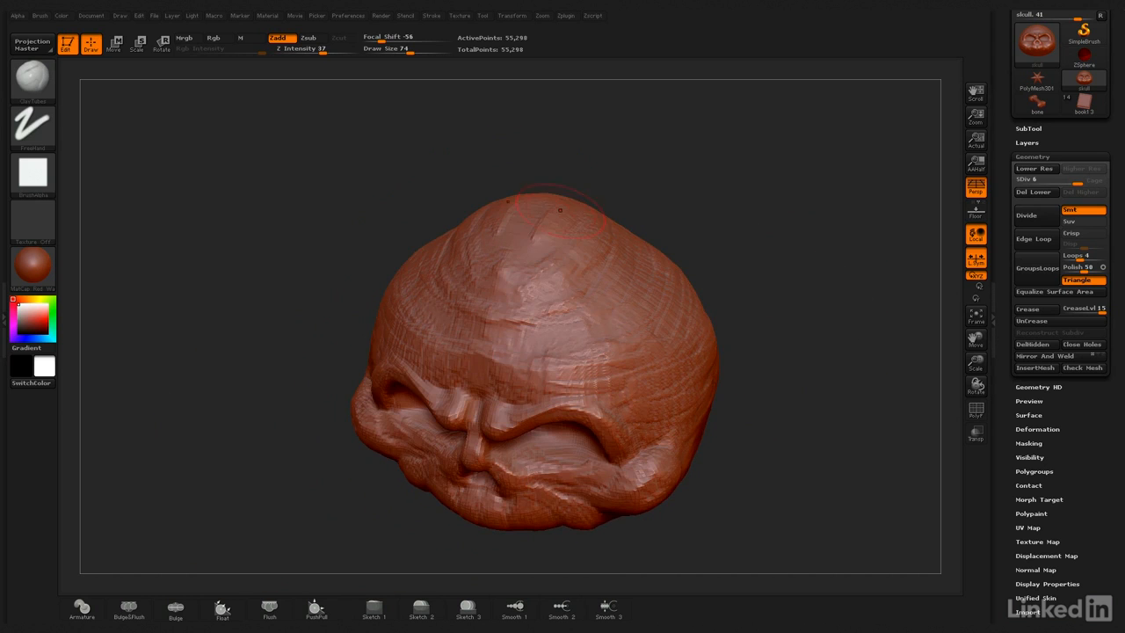
mouse_move(550, 254)
mouse_down()
mouse_move(490, 285)
mouse_move(483, 309)
mouse_up()
drag(568, 303, 465, 342)
mouse_move(560, 329)
mouse_down()
mouse_move(513, 348)
mouse_move(606, 354)
mouse_up()
drag(532, 343, 548, 308)
Smooth and cut back the built-up clay on top of the cranium.
drag(809, 341, 857, 343)
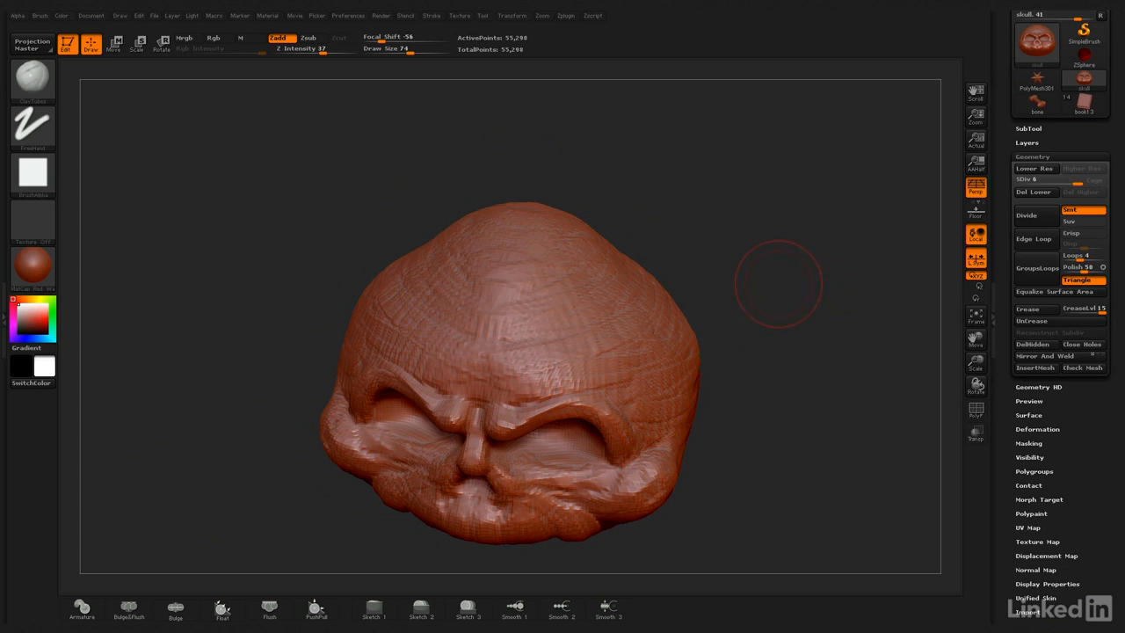
drag(772, 284, 819, 237)
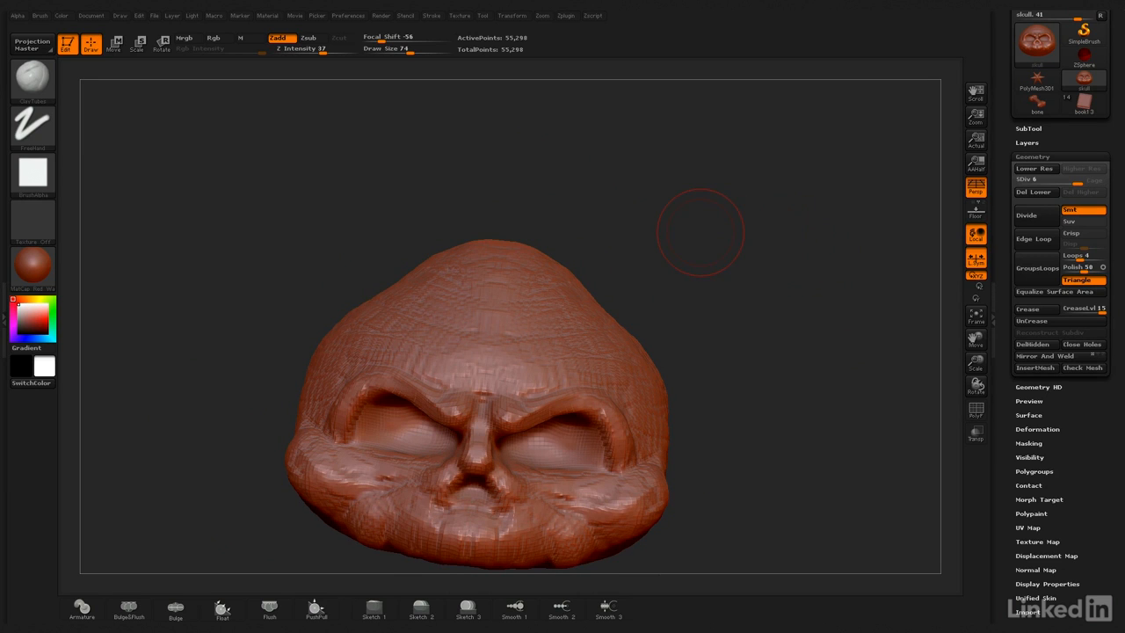
mouse_move(800, 243)
mouse_down()
mouse_move(763, 239)
mouse_move(788, 241)
mouse_move(780, 248)
mouse_move(814, 217)
mouse_move(722, 220)
mouse_move(796, 222)
mouse_move(731, 216)
mouse_up()
alt+drag(852, 192, 752, 195)
mouse_move(852, 211)
alt+mouse_down()
mouse_move(807, 223)
mouse_move(814, 242)
mouse_move(888, 254)
alt+mouse_up()
mouse_move(523, 173)
shift+mouse_down()
mouse_move(439, 186)
mouse_move(509, 209)
mouse_move(469, 243)
mouse_move(487, 175)
mouse_move(413, 211)
mouse_move(499, 281)
mouse_move(413, 256)
mouse_move(385, 232)
mouse_move(364, 248)
mouse_move(439, 297)
mouse_move(376, 274)
mouse_move(483, 322)
shift+mouse_up()
mouse_move(411, 271)
alt+mouse_down()
mouse_move(518, 303)
mouse_move(466, 312)
alt+mouse_up()
mouse_move(466, 264)
alt+mouse_down()
mouse_move(527, 185)
mouse_move(378, 237)
mouse_move(391, 322)
mouse_move(479, 355)
mouse_move(522, 356)
alt+mouse_up()
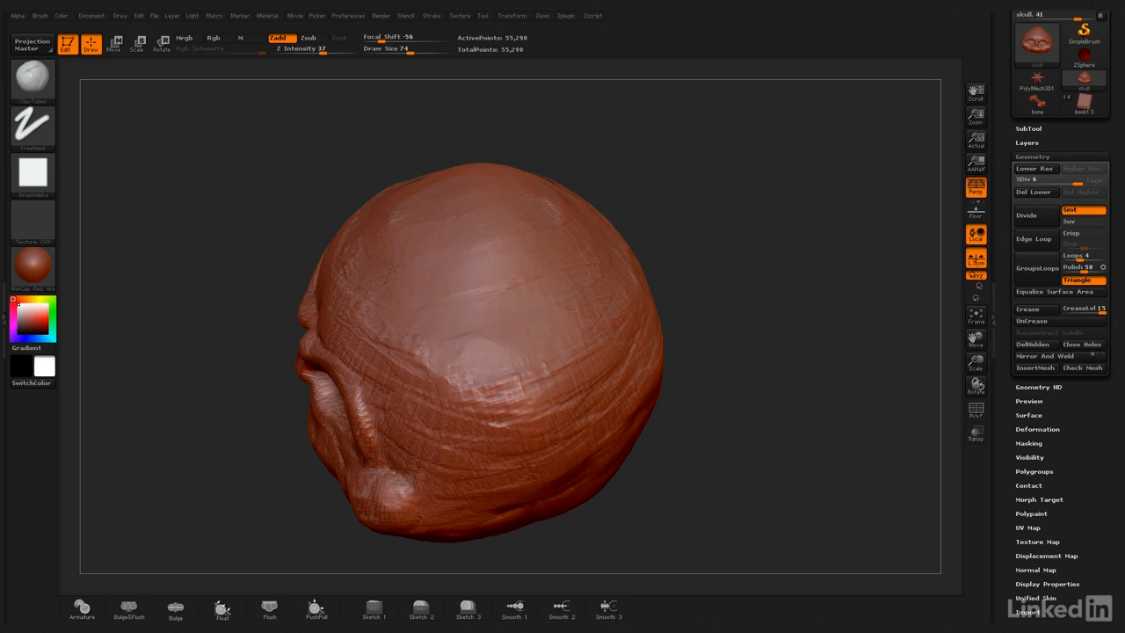
Strengthen the brow ridge above the eye socket.
mouse_move(726, 351)
mouse_down()
mouse_move(820, 296)
mouse_move(800, 306)
mouse_move(829, 319)
mouse_move(830, 344)
mouse_move(833, 301)
mouse_move(798, 278)
mouse_up()
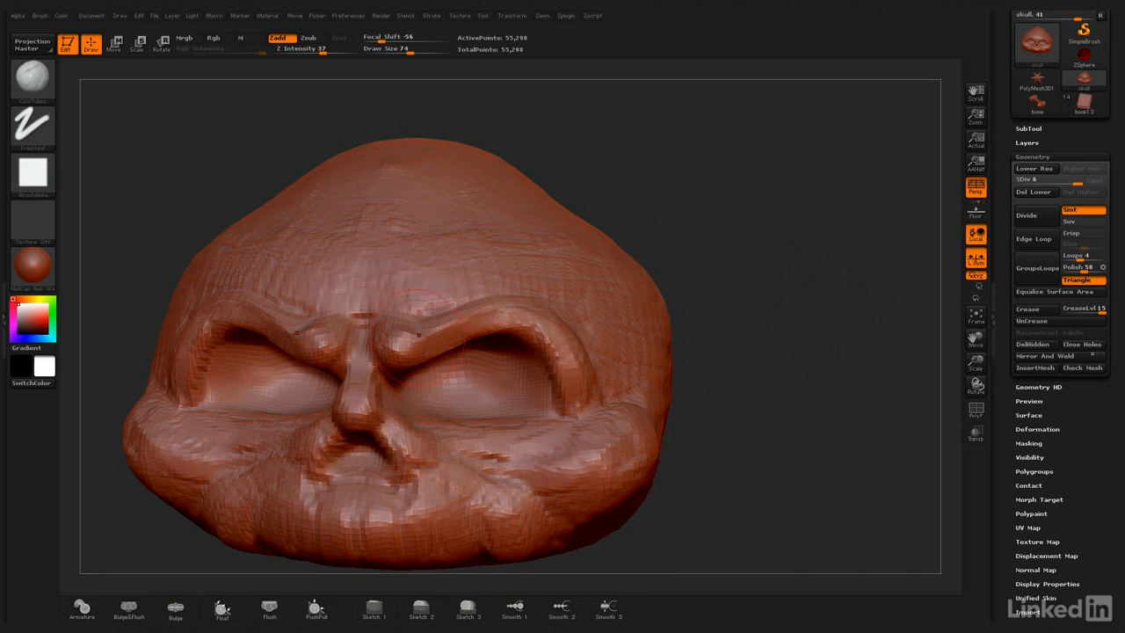
mouse_move(478, 334)
mouse_down()
mouse_move(400, 346)
mouse_move(530, 318)
mouse_up()
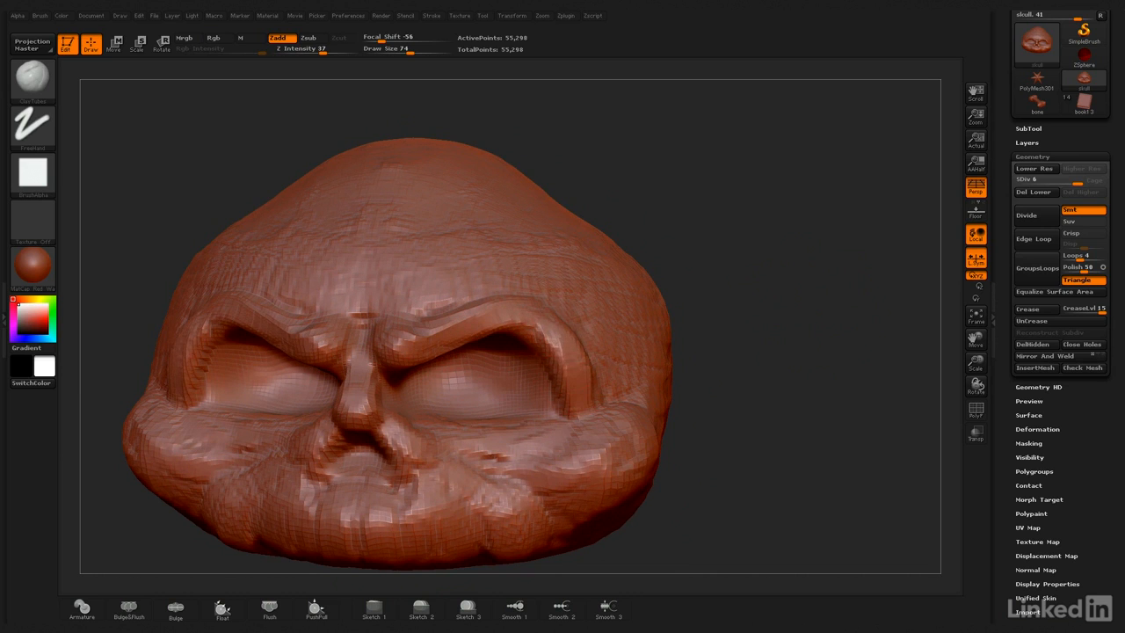
drag(739, 345, 685, 348)
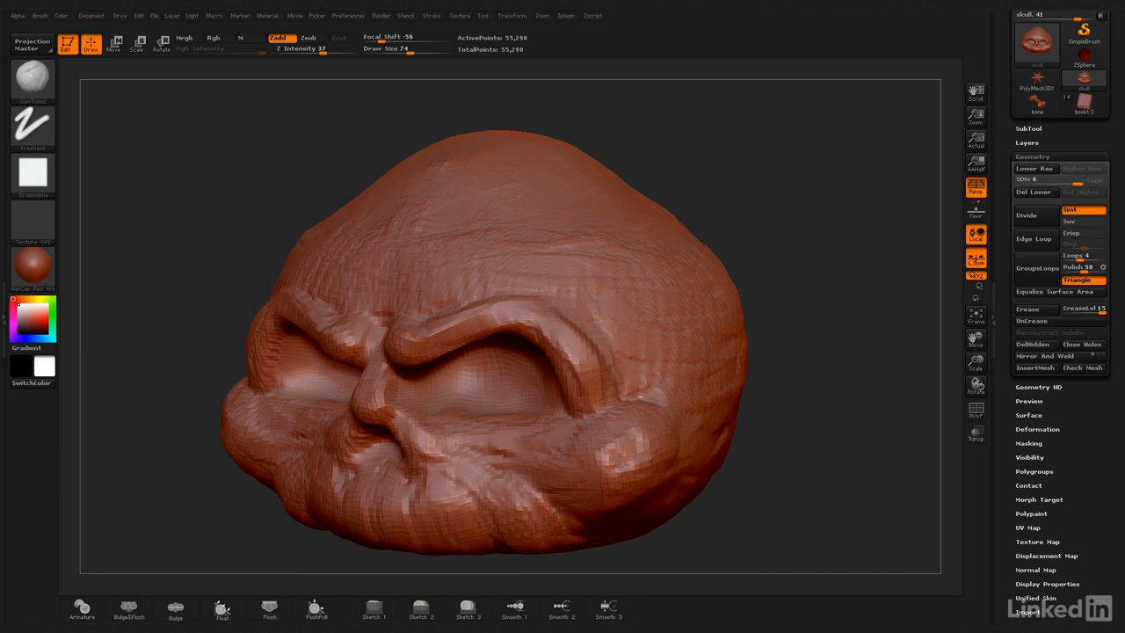
Carve away the areas beside the nose opening and beneath the cheekbones.
drag(799, 386, 865, 389)
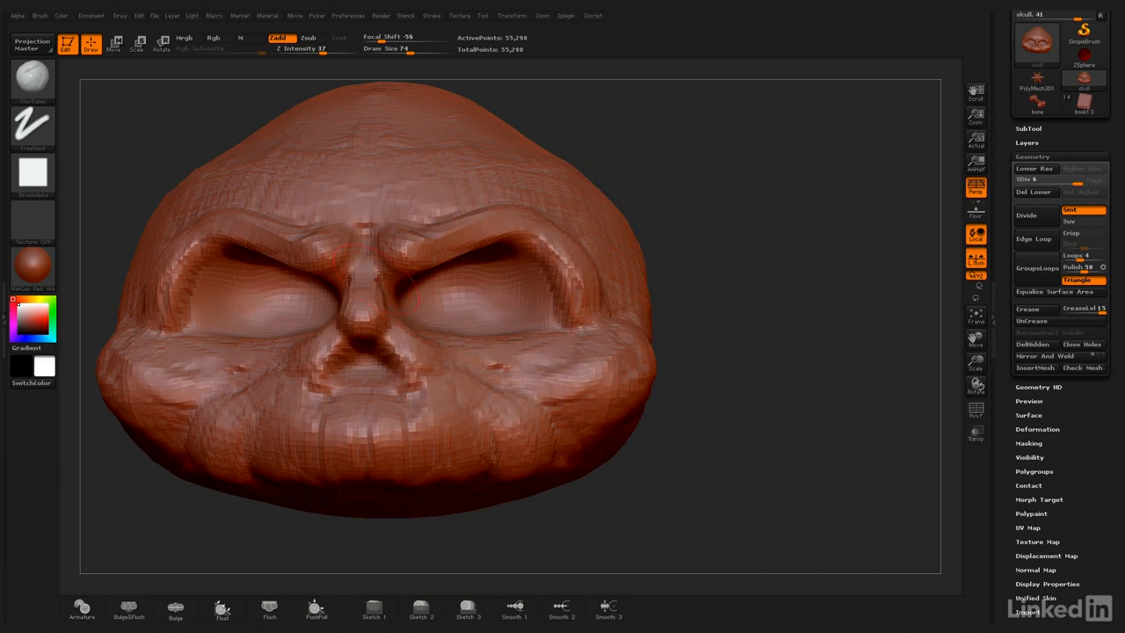
alt+drag(427, 381, 402, 399)
mouse_move(390, 337)
alt+mouse_down()
mouse_move(412, 381)
mouse_move(400, 395)
alt+mouse_up()
alt+drag(527, 378, 497, 381)
mouse_move(626, 365)
alt+mouse_down()
mouse_move(541, 391)
mouse_move(554, 405)
alt+mouse_up()
alt+drag(623, 369, 576, 384)
Add volume to the outer ends of the cheekbones.
mouse_move(817, 396)
mouse_down()
mouse_move(632, 365)
mouse_move(617, 377)
mouse_up()
mouse_move(626, 340)
mouse_down()
mouse_move(661, 352)
mouse_move(628, 362)
mouse_move(648, 387)
mouse_up()
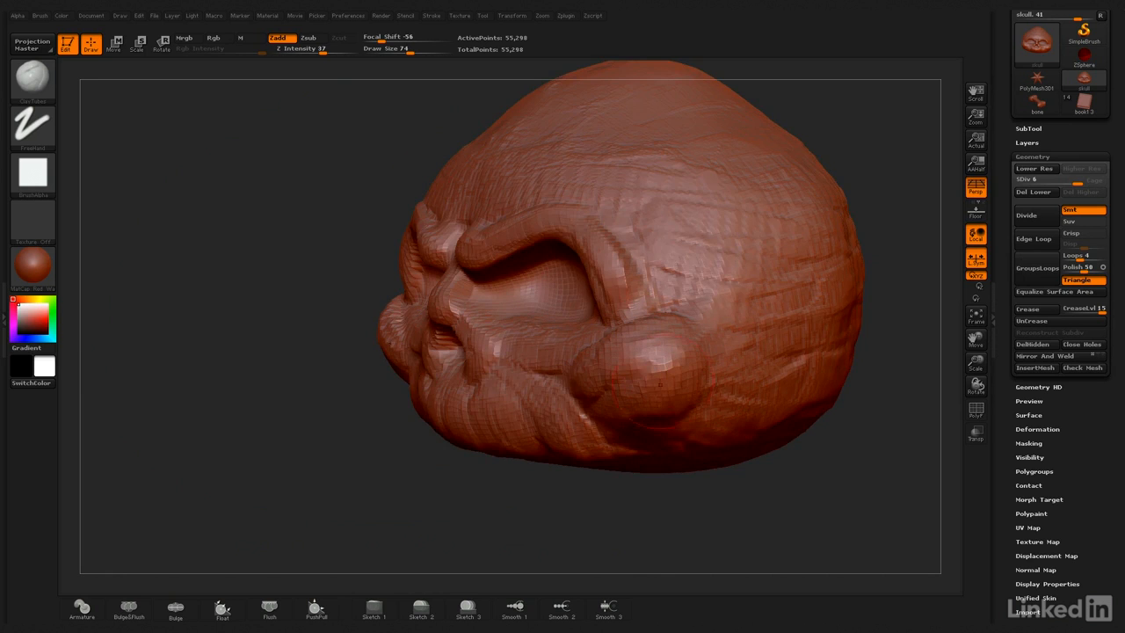
drag(597, 431, 652, 425)
drag(831, 466, 918, 448)
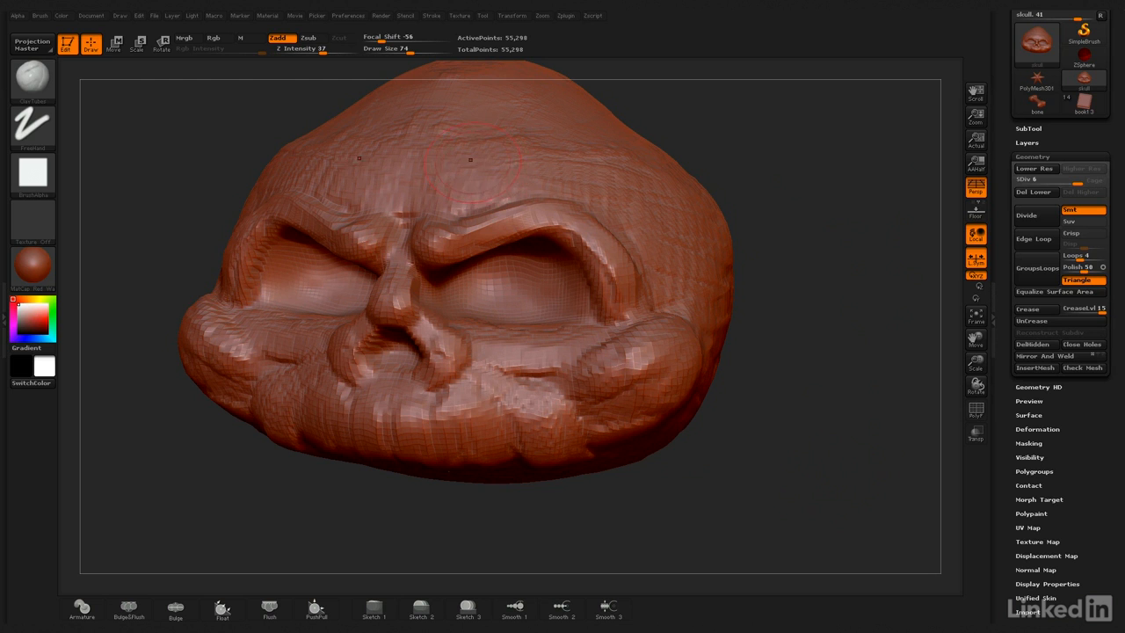
Extend the cheekbone backwards and fill the side of the skull behind it with clay strokes.
mouse_move(831, 325)
mouse_down()
mouse_move(702, 336)
mouse_move(640, 364)
mouse_up()
drag(724, 346, 648, 383)
drag(716, 412, 613, 462)
drag(661, 431, 575, 446)
drag(747, 377, 624, 409)
drag(779, 390, 682, 444)
drag(807, 376, 706, 366)
mouse_move(798, 311)
mouse_down()
mouse_move(736, 348)
mouse_move(703, 300)
mouse_up()
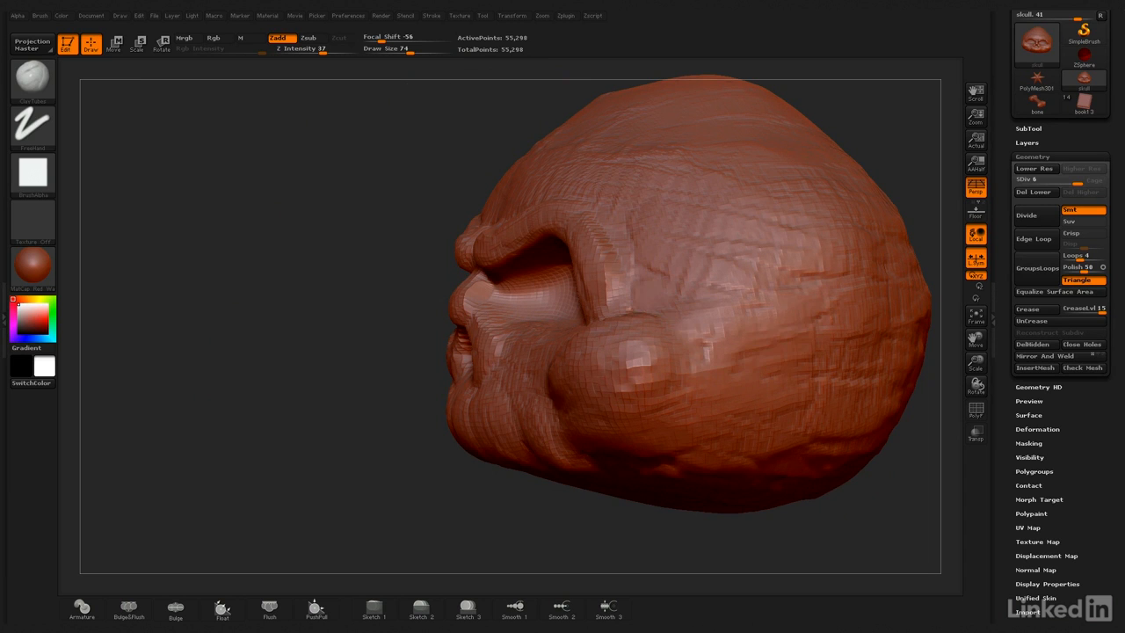
drag(747, 383, 650, 413)
drag(743, 445, 614, 466)
drag(801, 374, 757, 391)
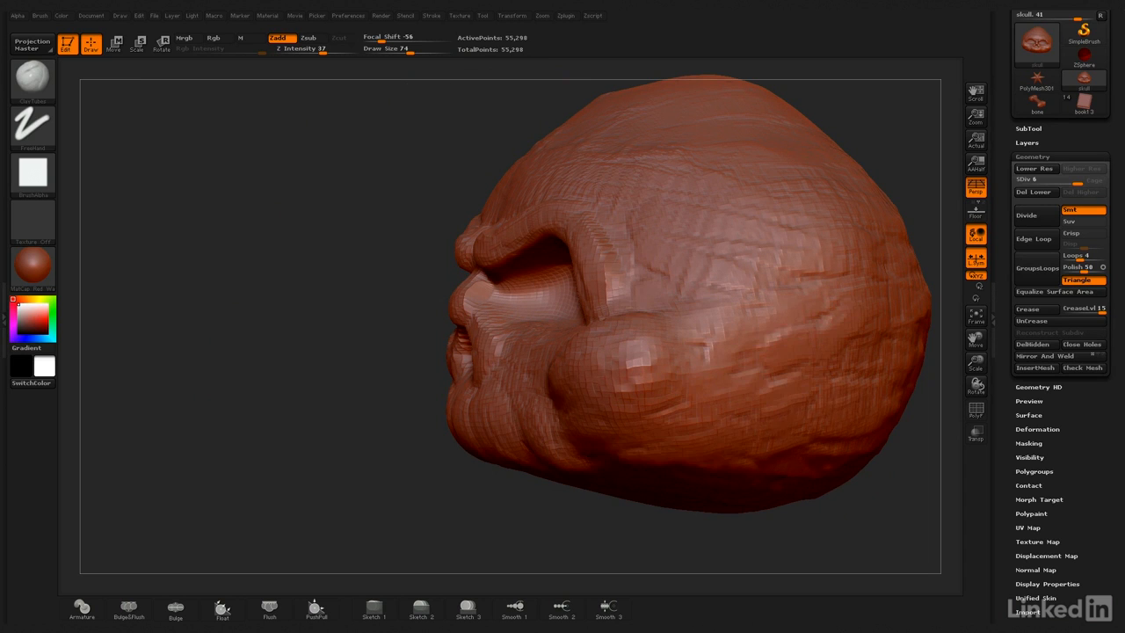
Build up the rim around the underside of the skull.
mouse_move(894, 490)
alt+mouse_down()
mouse_move(764, 430)
mouse_move(785, 434)
alt+mouse_up()
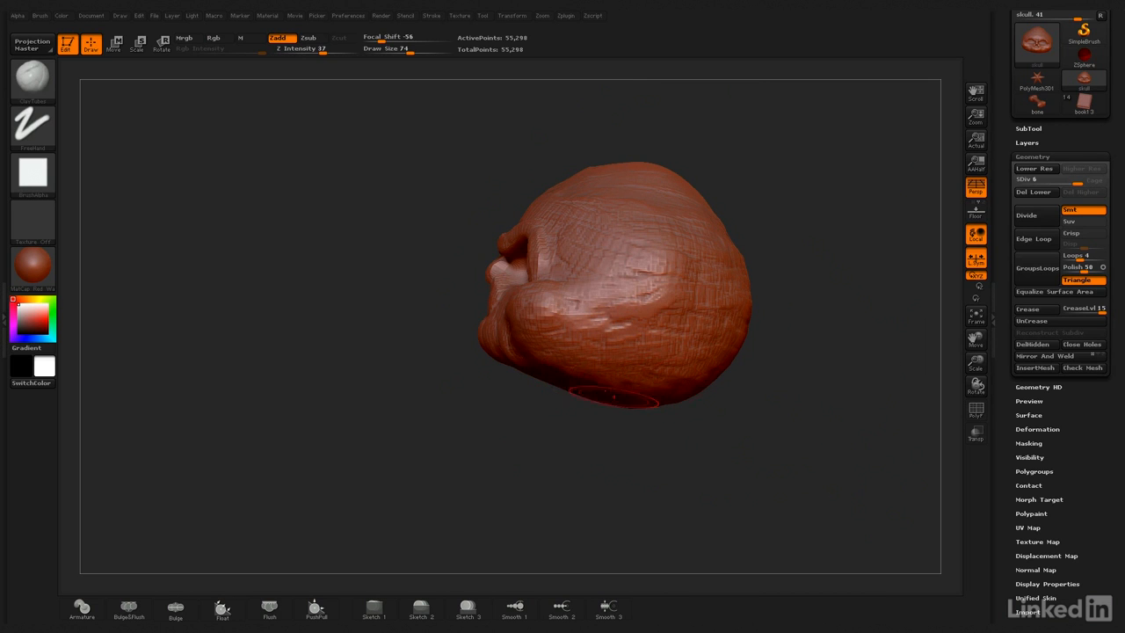
drag(807, 400, 808, 297)
mouse_move(634, 465)
mouse_down()
mouse_move(661, 450)
mouse_move(664, 469)
mouse_move(651, 429)
mouse_move(628, 431)
mouse_move(664, 464)
mouse_move(700, 452)
mouse_move(669, 397)
mouse_move(606, 383)
mouse_up()
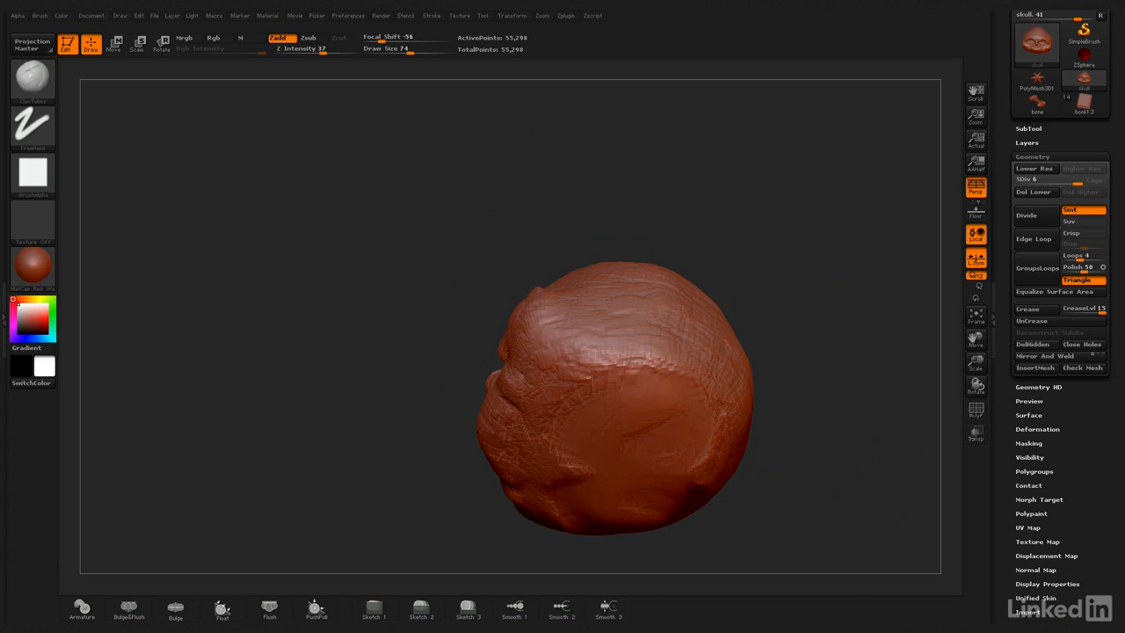
drag(570, 460, 659, 381)
mouse_move(684, 455)
mouse_down()
mouse_move(724, 450)
mouse_move(674, 393)
mouse_move(620, 387)
mouse_up()
mouse_move(648, 425)
mouse_down()
mouse_move(706, 456)
mouse_move(590, 458)
mouse_move(650, 369)
mouse_move(599, 373)
mouse_move(629, 366)
mouse_up()
Add clay strokes across the front and middle of the skull's underside.
drag(821, 435, 817, 338)
mouse_move(613, 322)
mouse_down()
mouse_move(615, 360)
mouse_move(644, 372)
mouse_move(580, 344)
mouse_move(651, 329)
mouse_move(667, 413)
mouse_move(547, 450)
mouse_move(536, 325)
mouse_move(514, 395)
mouse_up()
drag(619, 269, 534, 313)
mouse_move(648, 349)
mouse_down()
mouse_move(590, 359)
mouse_move(579, 310)
mouse_move(555, 323)
mouse_move(617, 336)
mouse_up()
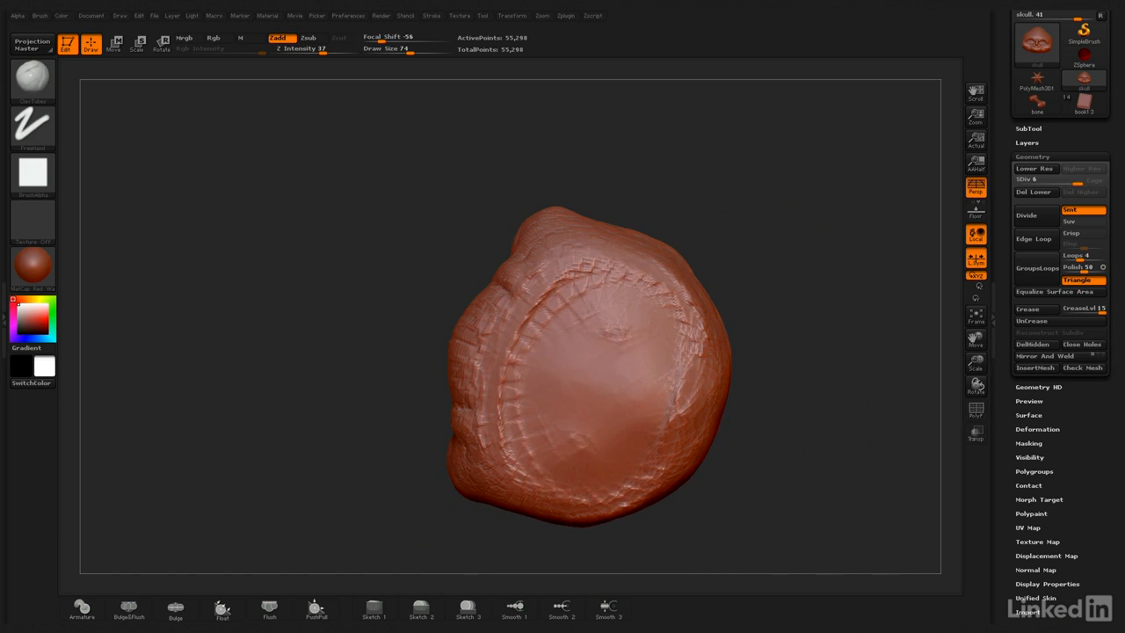
Build up the back rim of the skull's underside, and set Z Intensity to 20 for softer clay strokes across its middle.
drag(696, 344, 665, 419)
mouse_move(833, 352)
mouse_down()
mouse_move(808, 373)
mouse_move(791, 483)
mouse_move(843, 474)
mouse_move(756, 391)
mouse_move(822, 257)
mouse_up()
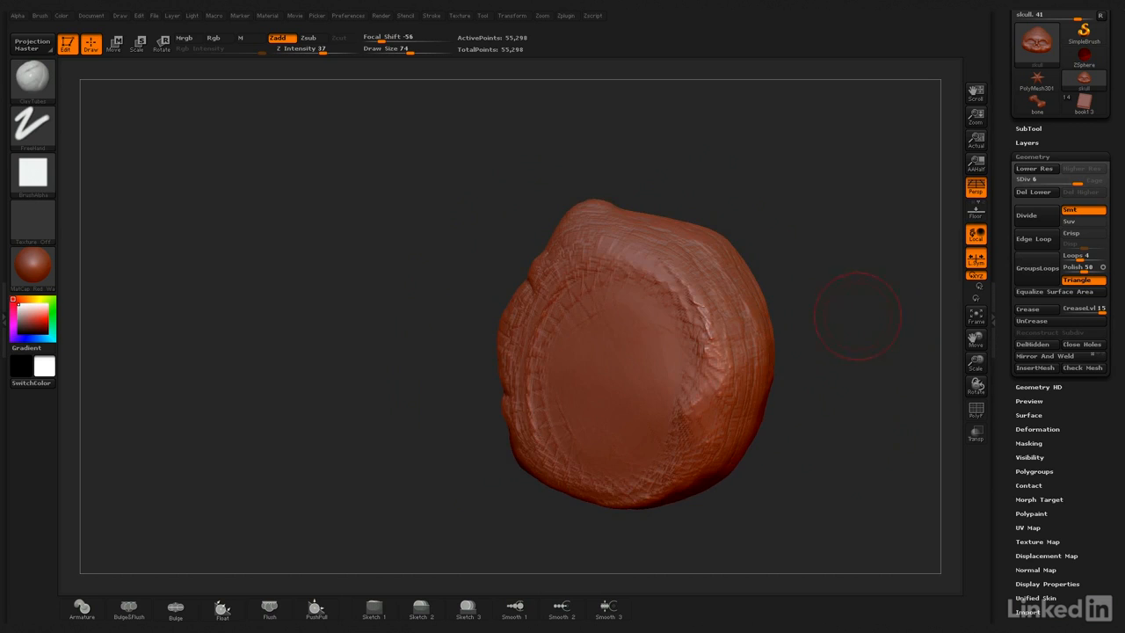
mouse_move(839, 331)
shift+mouse_down()
mouse_move(939, 336)
mouse_move(929, 285)
shift+mouse_up()
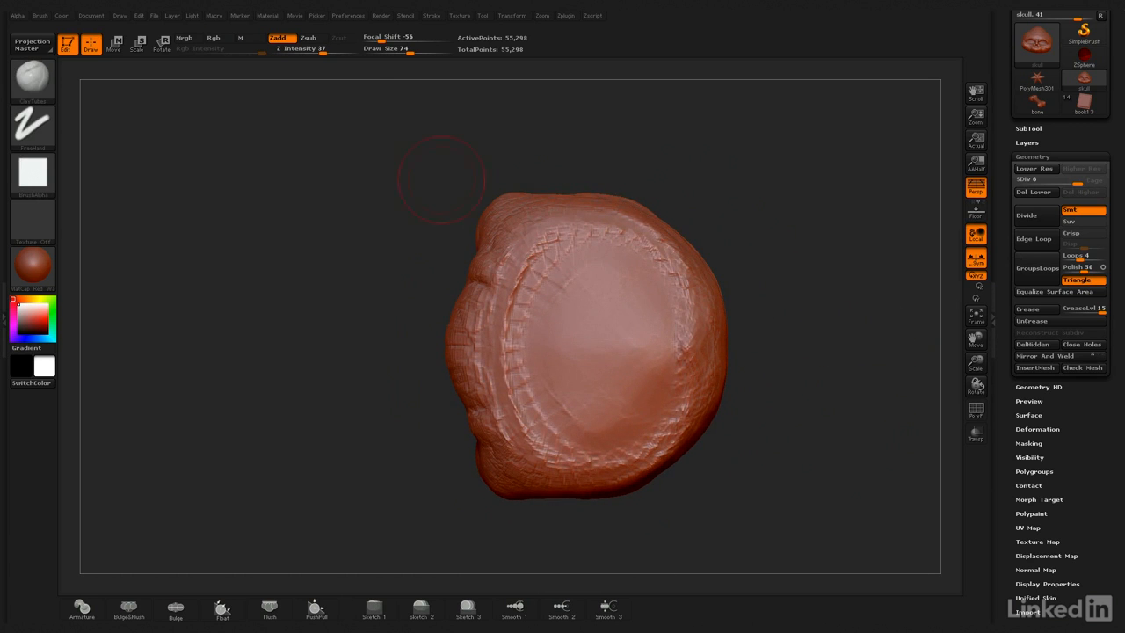
drag(349, 53, 338, 53)
mouse_move(595, 234)
mouse_down()
mouse_move(527, 264)
mouse_move(526, 319)
mouse_move(650, 343)
mouse_move(646, 259)
mouse_move(668, 294)
mouse_move(535, 279)
mouse_move(655, 321)
mouse_move(562, 378)
mouse_up()
Round out the top and sides of the cranium with light clay strokes.
mouse_move(817, 272)
mouse_down()
mouse_move(835, 341)
mouse_move(831, 387)
mouse_move(887, 391)
mouse_up()
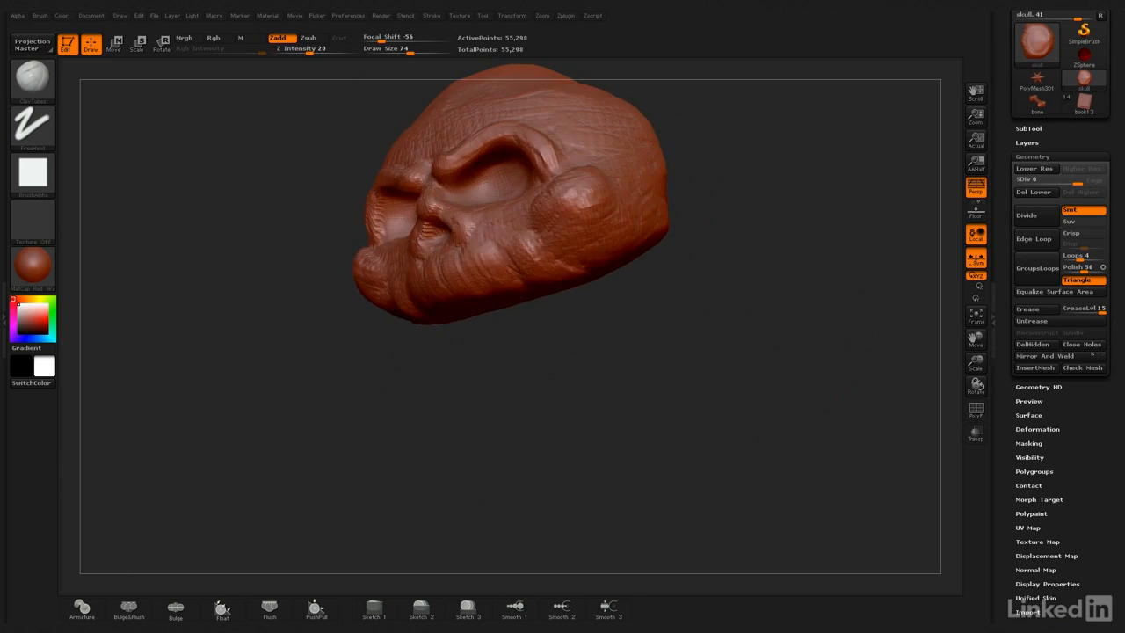
drag(769, 329, 839, 408)
mouse_move(773, 264)
mouse_down()
mouse_move(817, 351)
mouse_move(787, 295)
mouse_up()
mouse_move(554, 182)
mouse_down()
mouse_move(545, 245)
mouse_move(576, 220)
mouse_move(580, 268)
mouse_move(636, 308)
mouse_up()
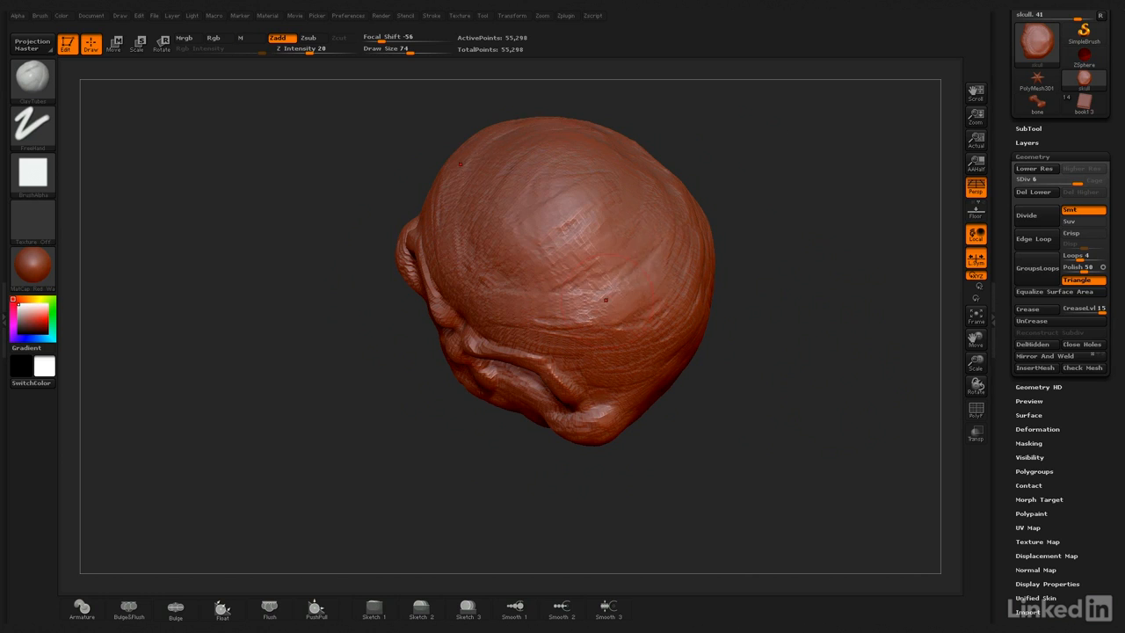
drag(808, 351, 769, 318)
mouse_move(618, 212)
mouse_down()
mouse_move(659, 241)
mouse_move(699, 246)
mouse_move(643, 253)
mouse_move(689, 272)
mouse_up()
mouse_move(804, 386)
mouse_down()
mouse_move(878, 351)
mouse_move(841, 328)
mouse_move(796, 326)
mouse_move(836, 341)
mouse_up()
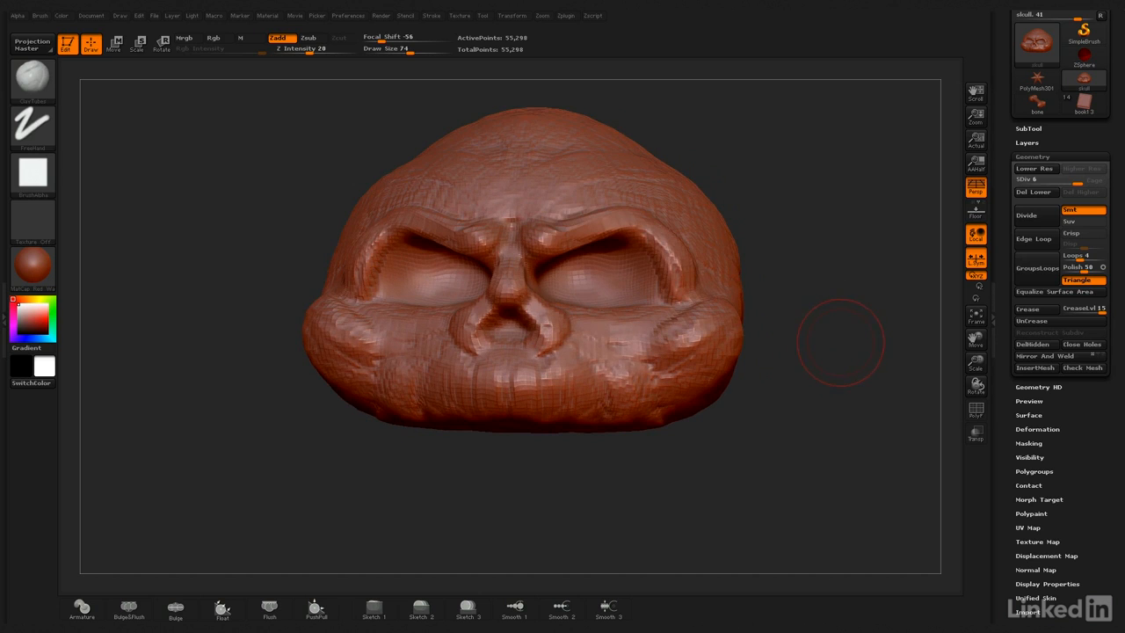
shift+drag(840, 343, 856, 342)
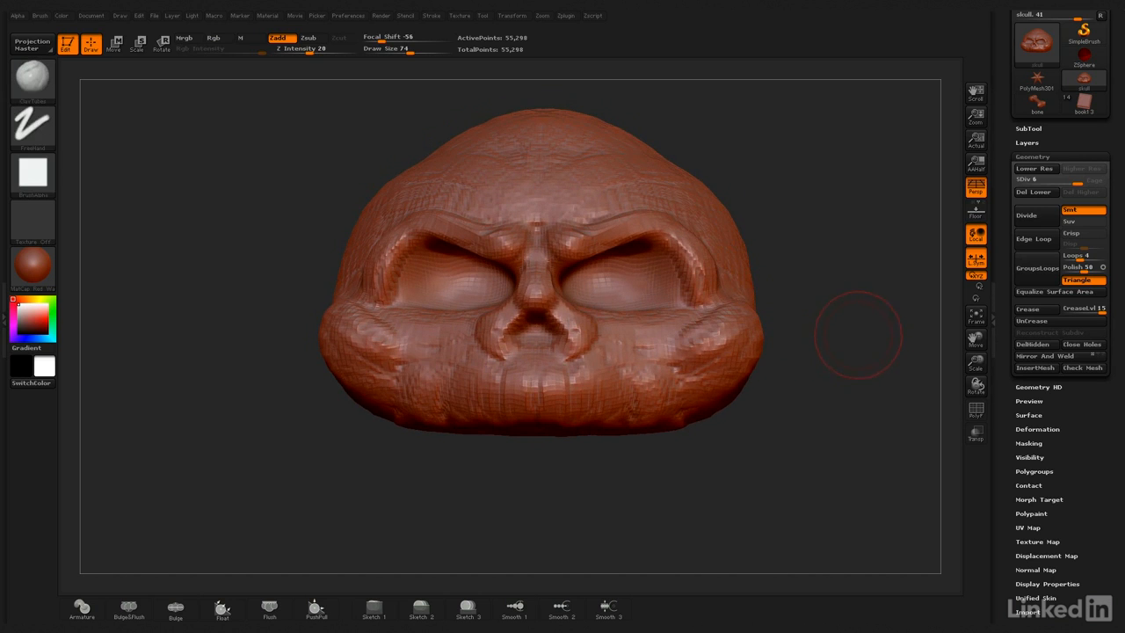